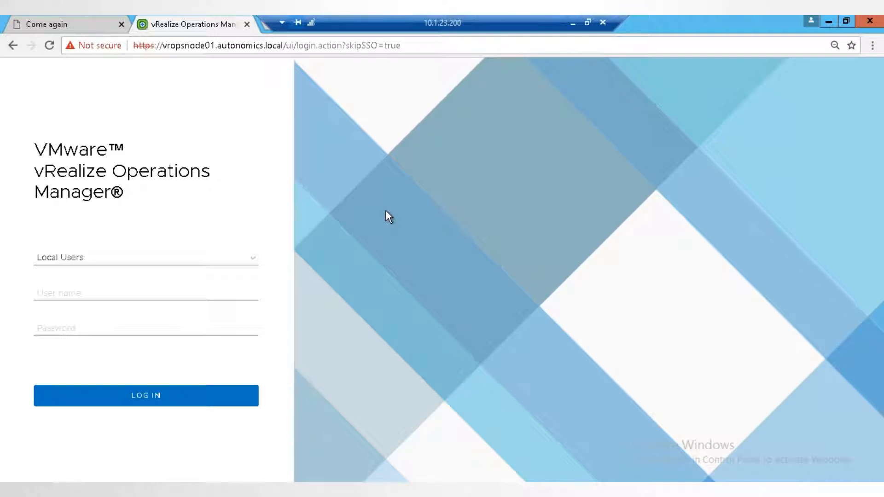
- Log in to vRealize Operations Manager as the local user admin with the account password
{"action": "left_click", "coordinate": [135, 289]}
{"action": "type", "text": "admin"}
{"action": "key", "text": "Tab"}
{"action": "type", "text": "••••"}
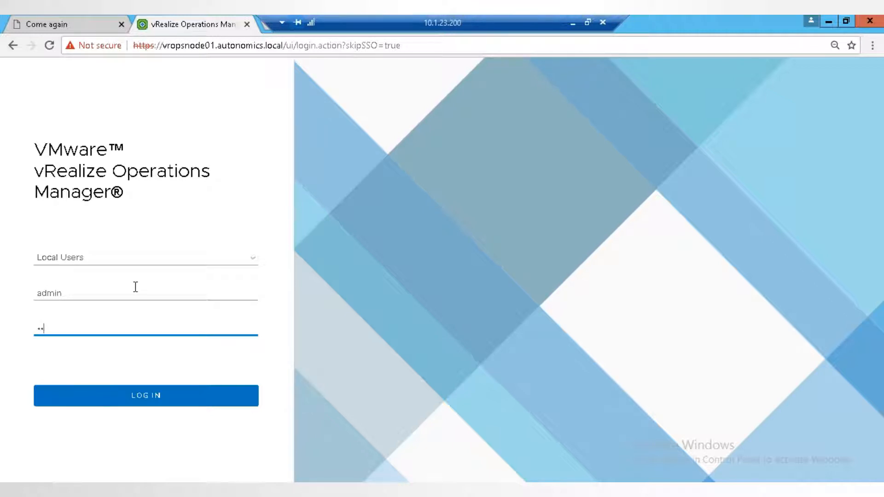
{"action": "type", "text": "••••••••••"}
{"action": "key", "text": "Return"}
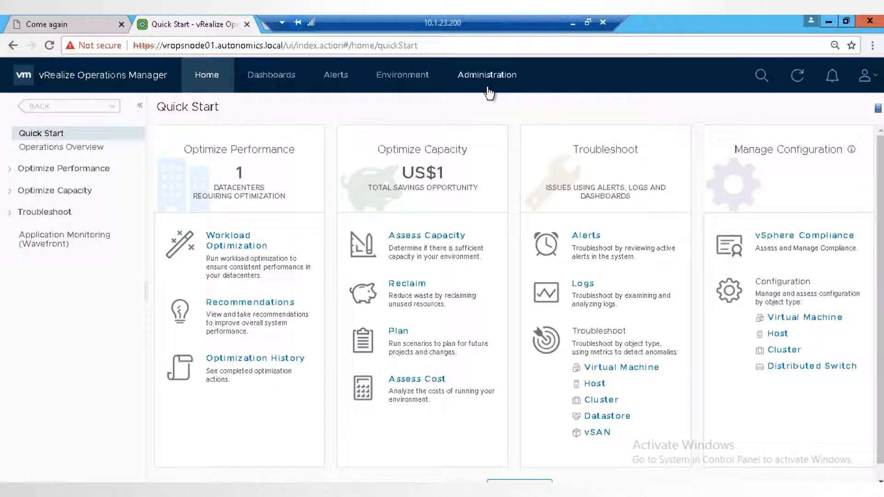
- Review the policy for testing maintenance and custom group in the administration policies, including its complete inherited settings and related objects
{"action": "left_click", "coordinate": [488, 89]}
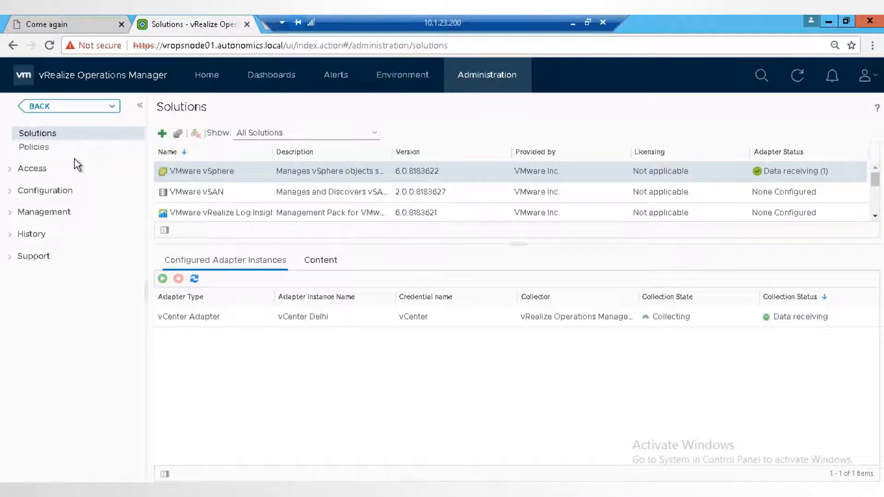
{"action": "left_click", "coordinate": [50, 152]}
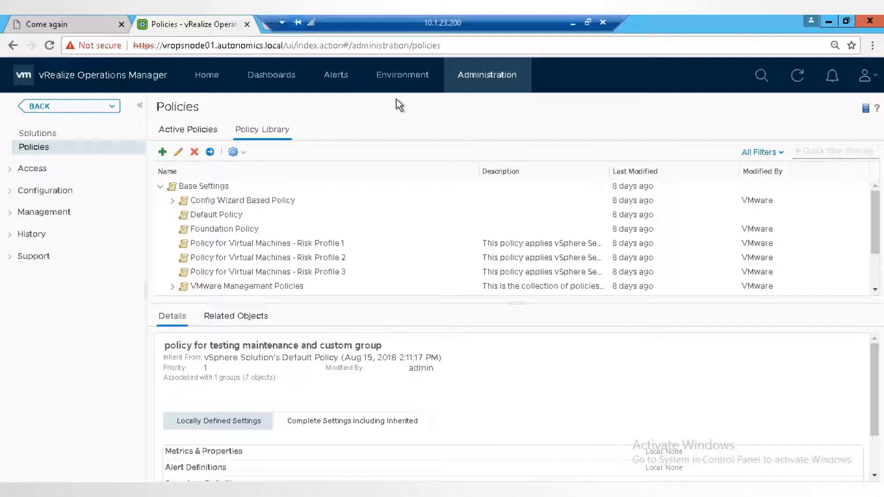
{"action": "left_click_drag", "start_coordinate": [876, 231], "coordinate": [878, 278]}
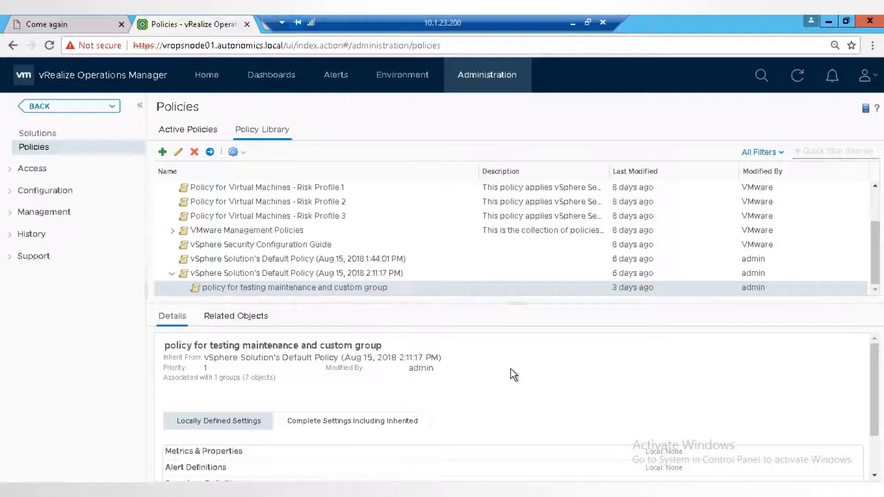
{"action": "left_click_drag", "start_coordinate": [875, 398], "coordinate": [874, 409]}
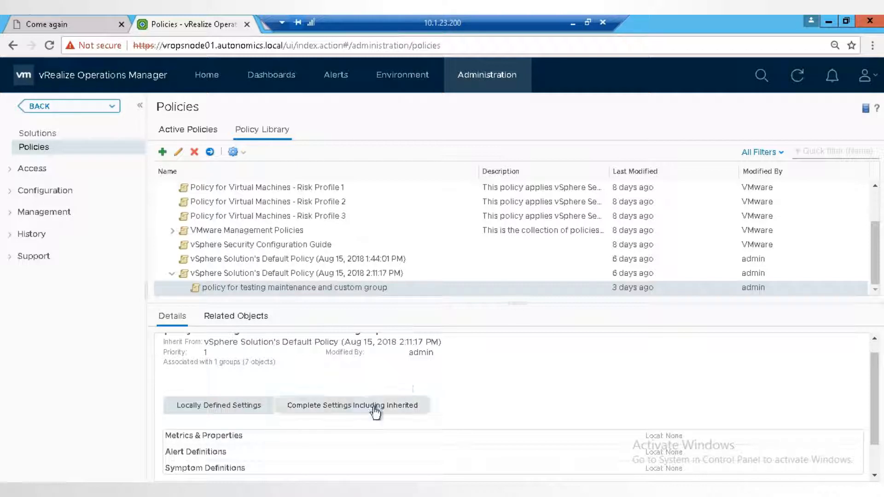
{"action": "left_click", "coordinate": [373, 408]}
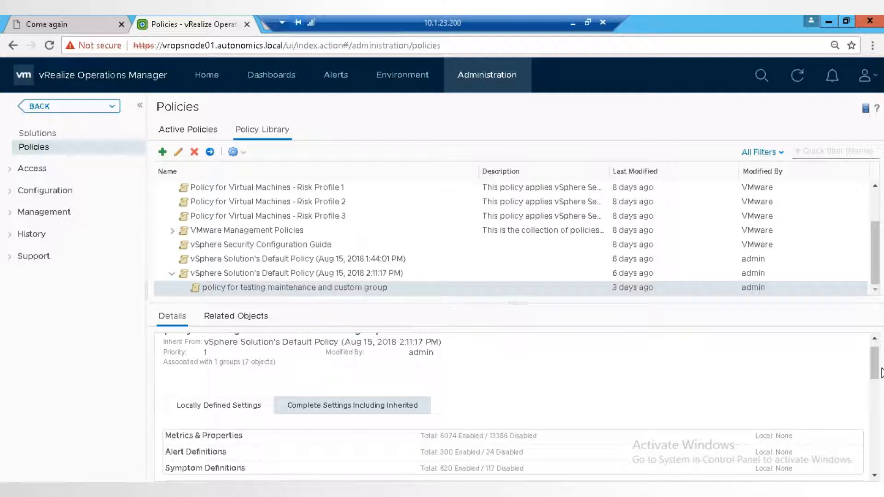
{"action": "left_click", "coordinate": [248, 321]}
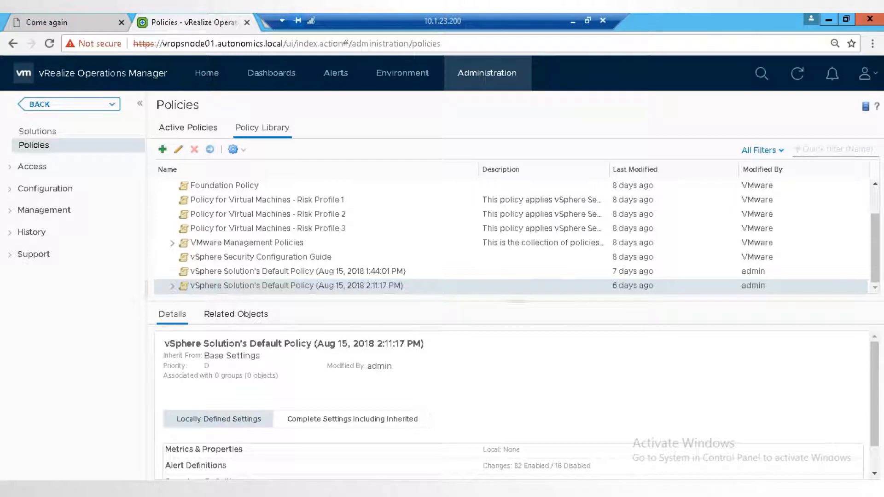
- Start a new custom group in the environment overview, named "test group", with the group type Environment
{"action": "left_click", "coordinate": [403, 74]}
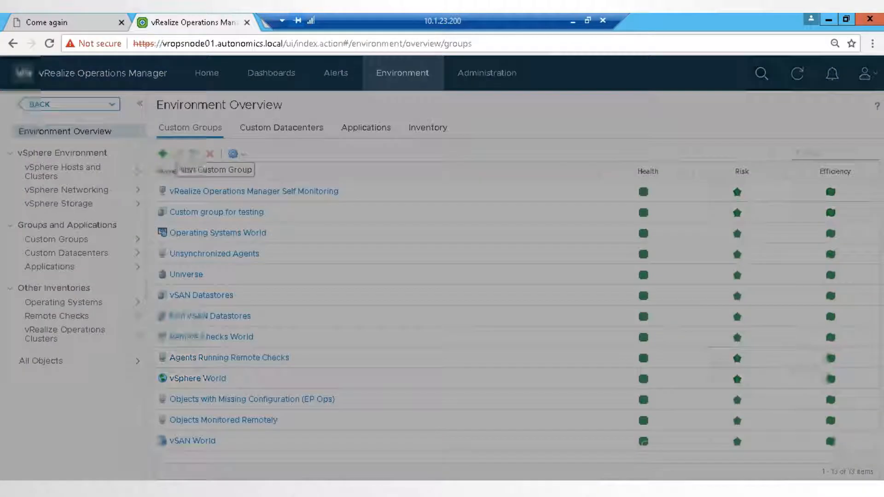
{"action": "left_click", "coordinate": [162, 153]}
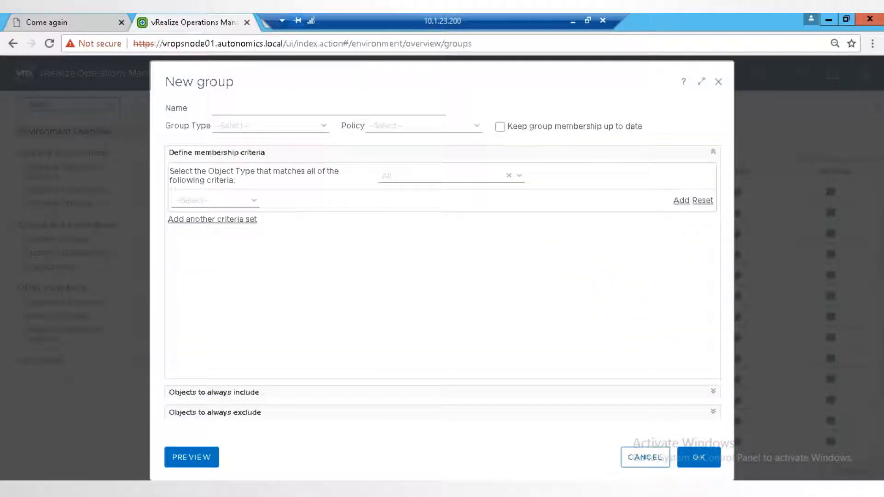
{"action": "type", "text": "test group"}
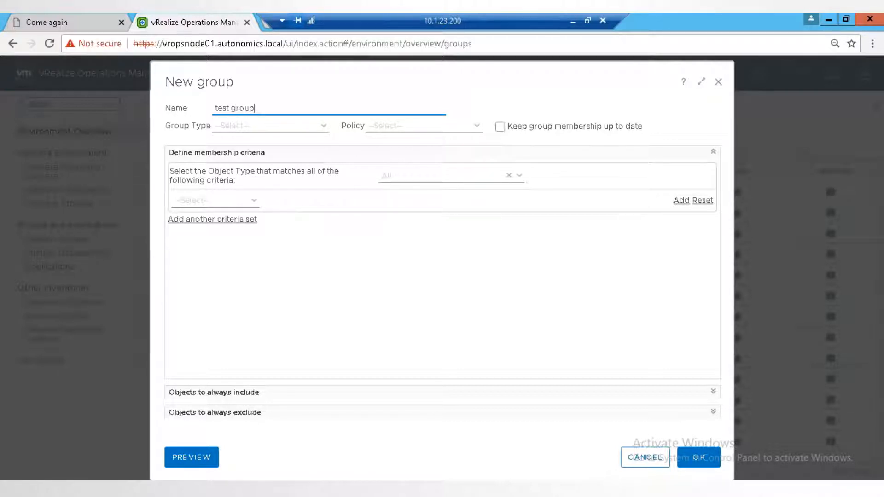
{"action": "left_click", "coordinate": [323, 126]}
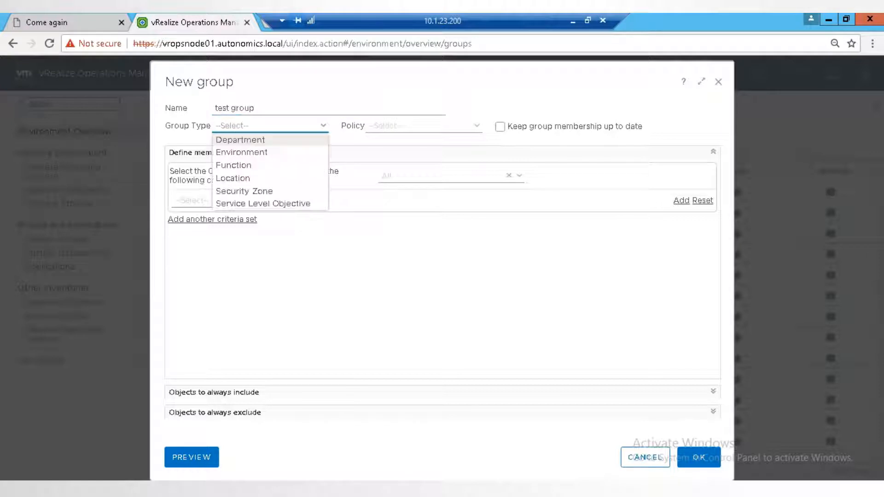
{"action": "key", "text": "Down"}
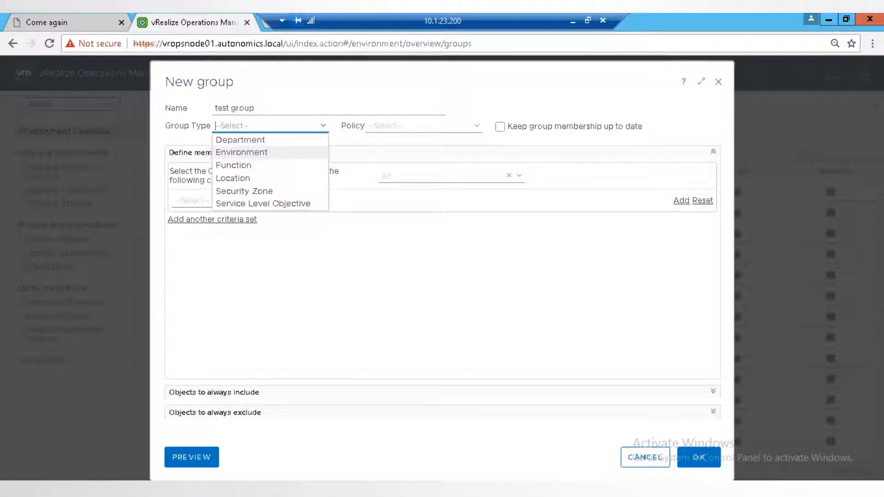
{"action": "key", "text": "Return"}
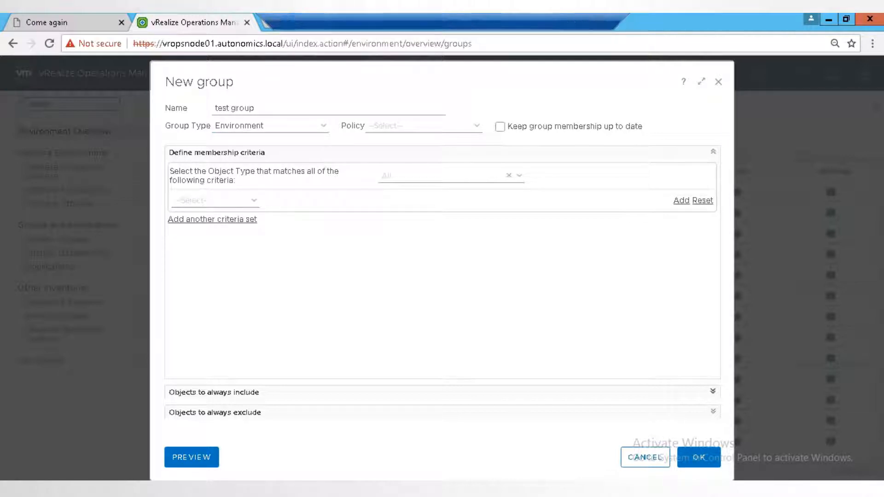
- Add the vCenter Adapter virtual machines DC01-SDIDC1-48 and DC02-SDIDC1-50 to the group's objects to always include
{"action": "left_click", "coordinate": [714, 391]}
{"action": "scroll", "coordinate": [438, 277], "scroll_direction": "down", "scroll_amount": 5}
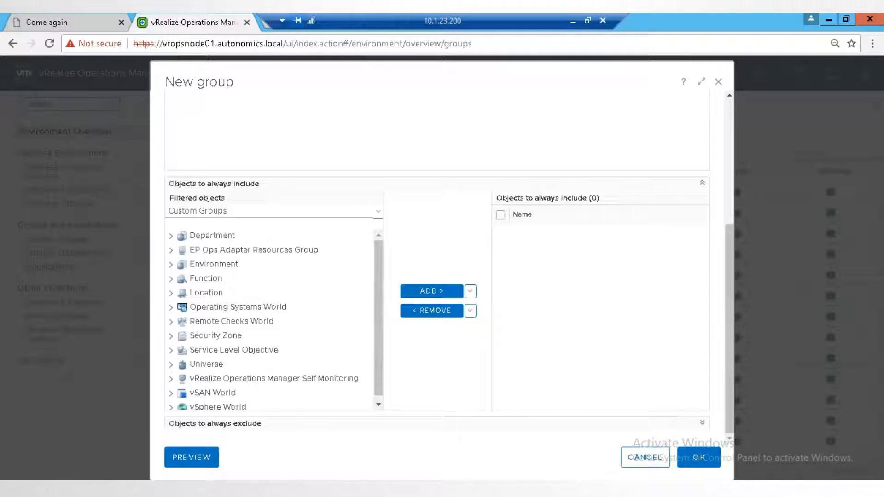
{"action": "left_click", "coordinate": [274, 211]}
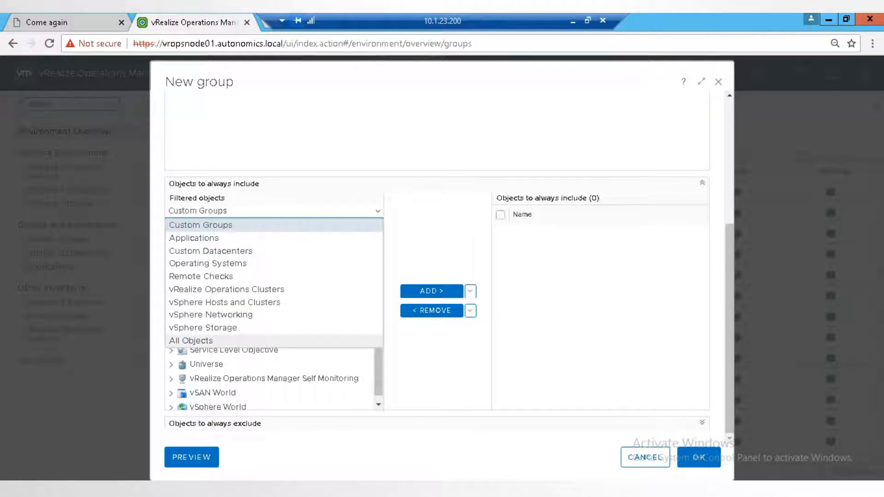
{"action": "left_click", "coordinate": [193, 340]}
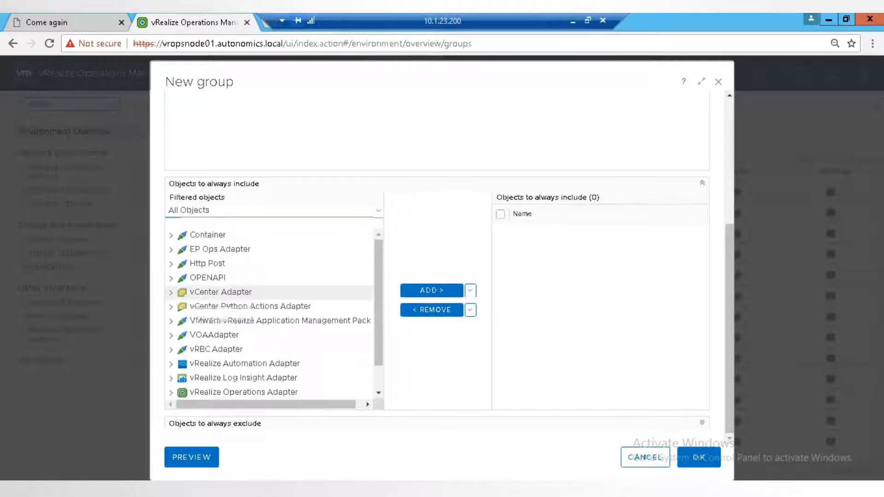
{"action": "left_click", "coordinate": [171, 293]}
{"action": "scroll", "coordinate": [270, 322], "scroll_direction": "down", "scroll_amount": 4}
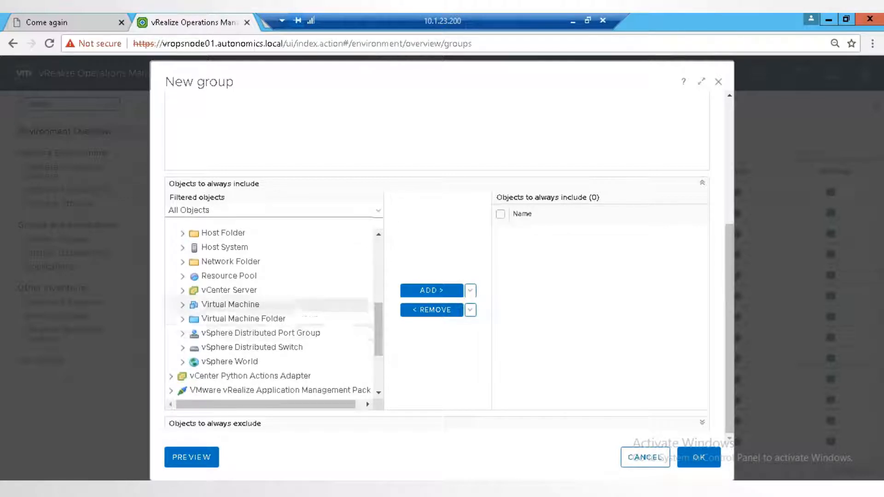
{"action": "left_click", "coordinate": [216, 304]}
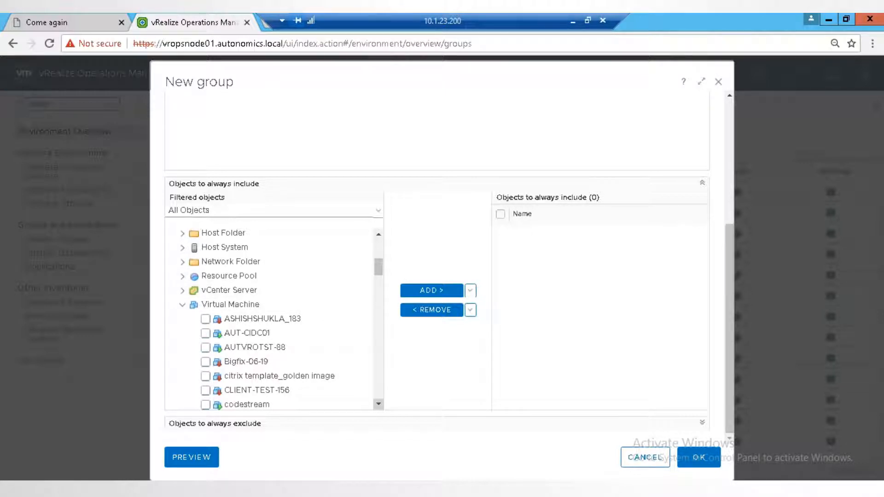
{"action": "left_click", "coordinate": [378, 404]}
{"action": "left_click", "coordinate": [379, 404]}
{"action": "left_click", "coordinate": [379, 404]}
{"action": "left_click", "coordinate": [205, 355]}
{"action": "left_click", "coordinate": [206, 370]}
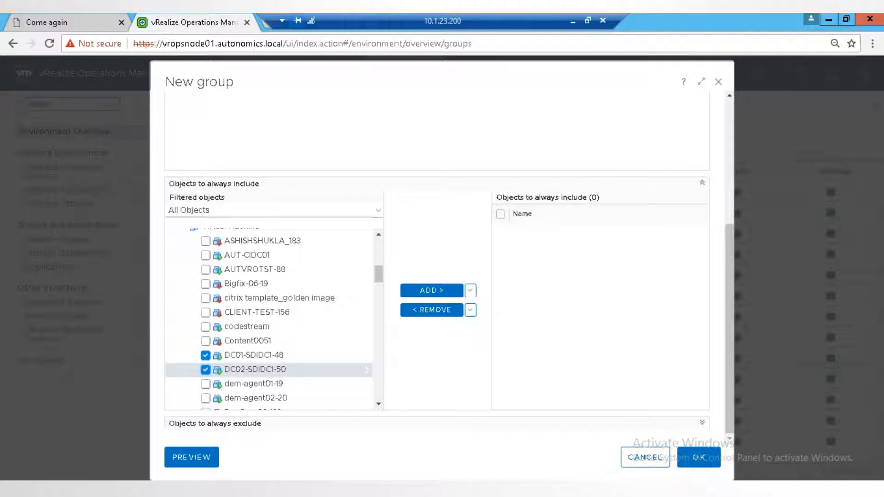
{"action": "left_click", "coordinate": [430, 291]}
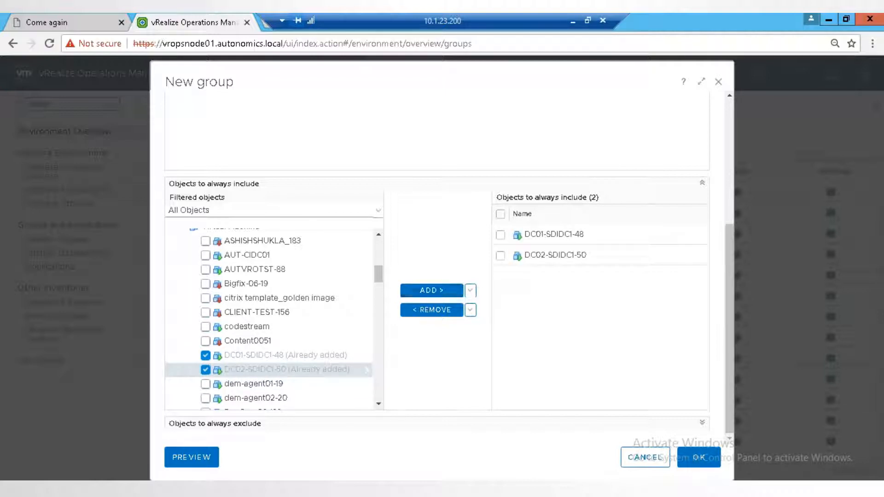
- Preview the members of the new group and create it
{"action": "left_click", "coordinate": [192, 457]}
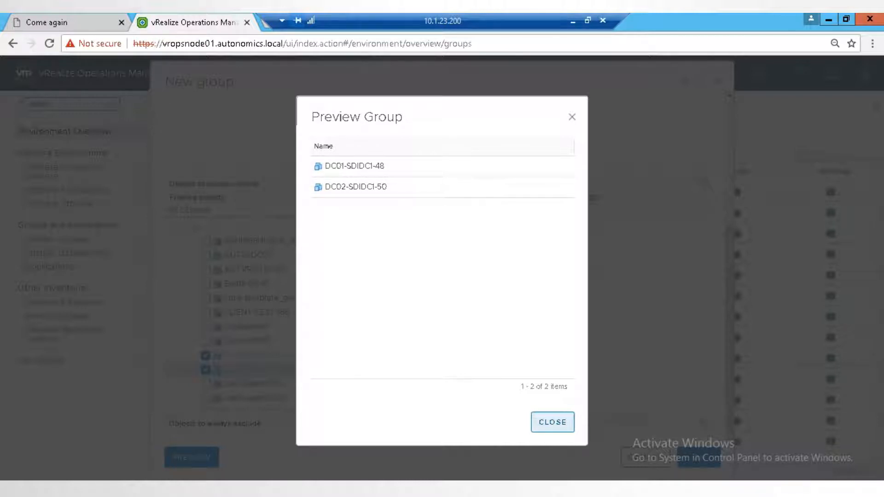
{"action": "left_click", "coordinate": [553, 423]}
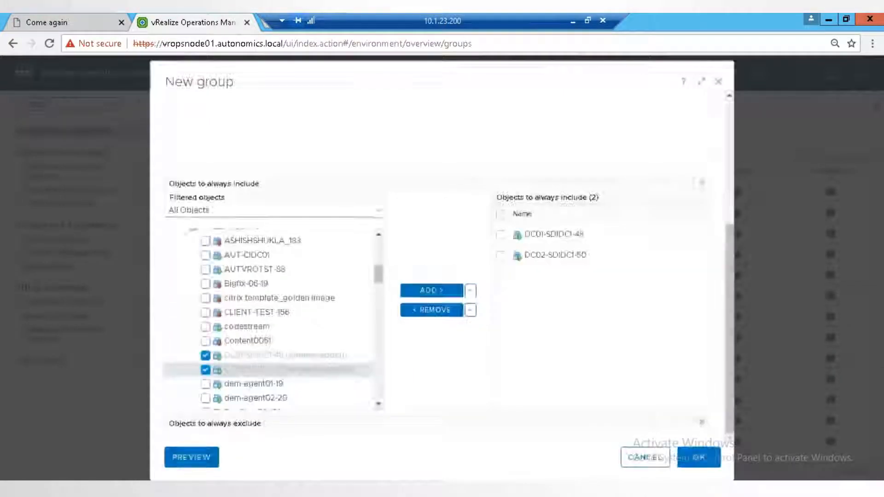
{"action": "left_click", "coordinate": [699, 457]}
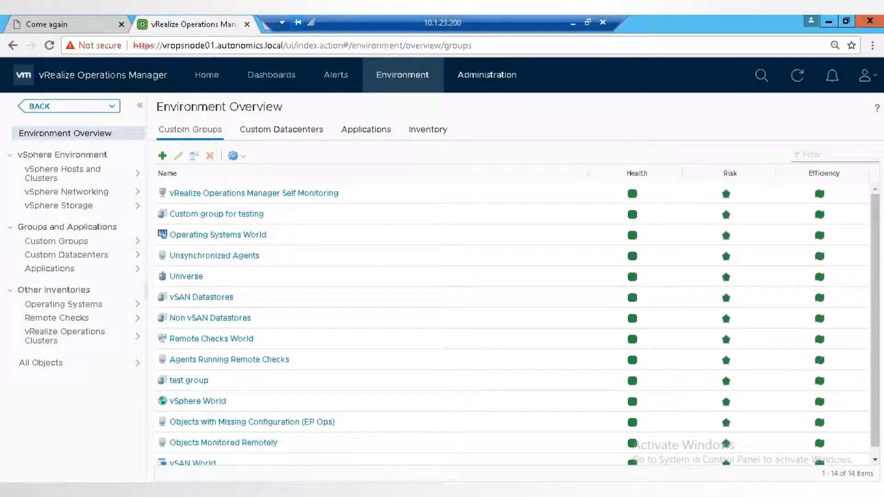
- Go to the policy library in the administration area and start adding a new monitoring policy
{"action": "left_click", "coordinate": [487, 74]}
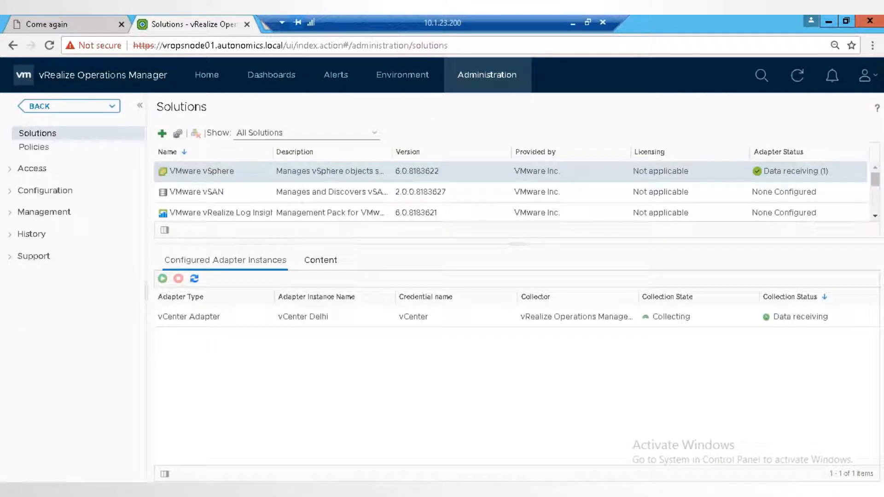
{"action": "left_click", "coordinate": [34, 148]}
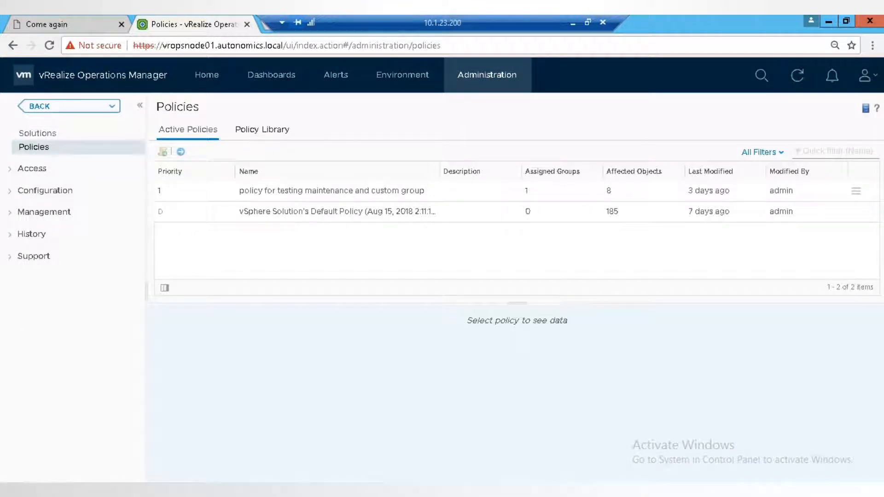
{"action": "left_click", "coordinate": [262, 130]}
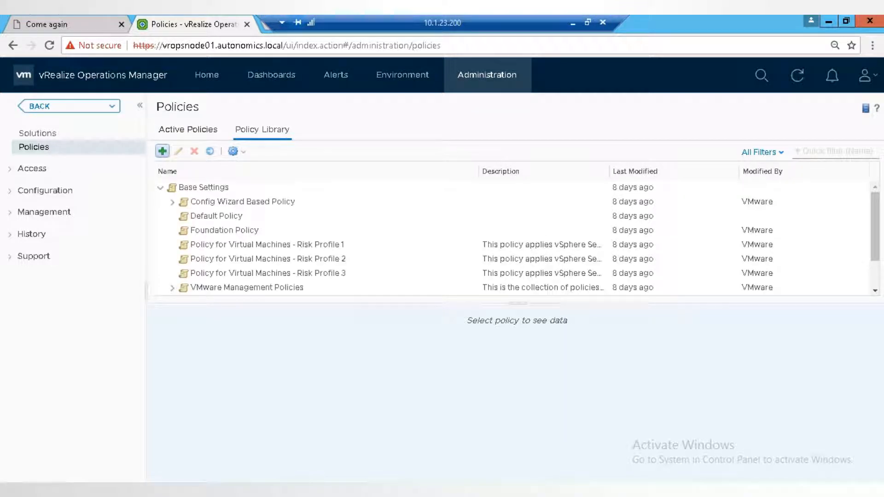
{"action": "left_click", "coordinate": [162, 151]}
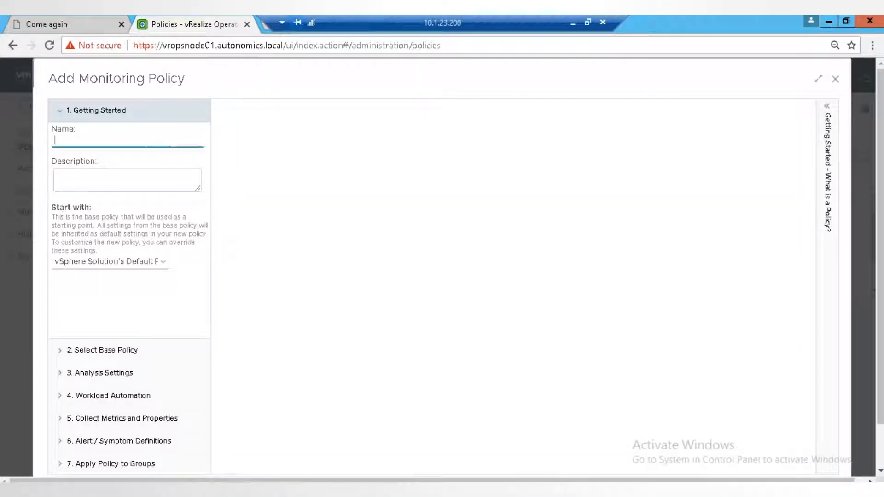
- Name the policy "Policy for VM", describe it as "Policy for test VM", and open the choice of starting policy
{"action": "type", "text": "Policy for Vm"}
{"action": "key", "text": "BackSpace"}
{"action": "type", "text": "M"}
{"action": "key", "text": "Tab"}
{"action": "type", "text": "Policy for test"}
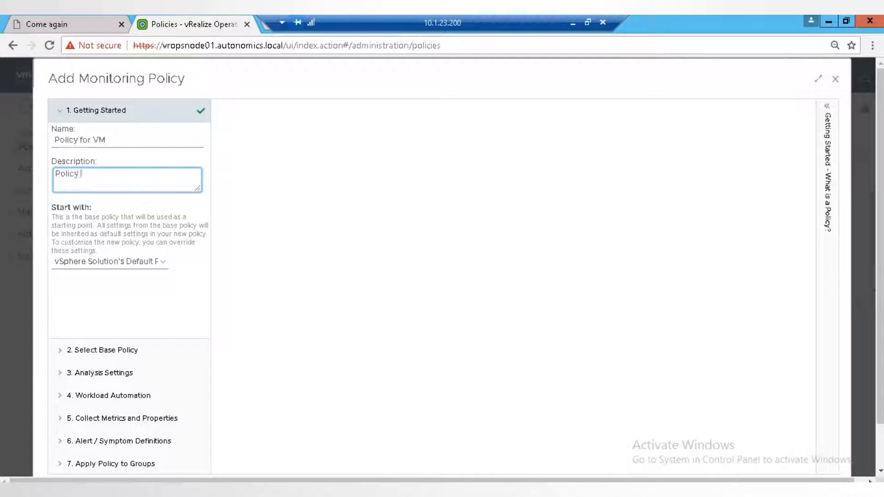
{"action": "type", "text": " VM"}
{"action": "left_click", "coordinate": [163, 262]}
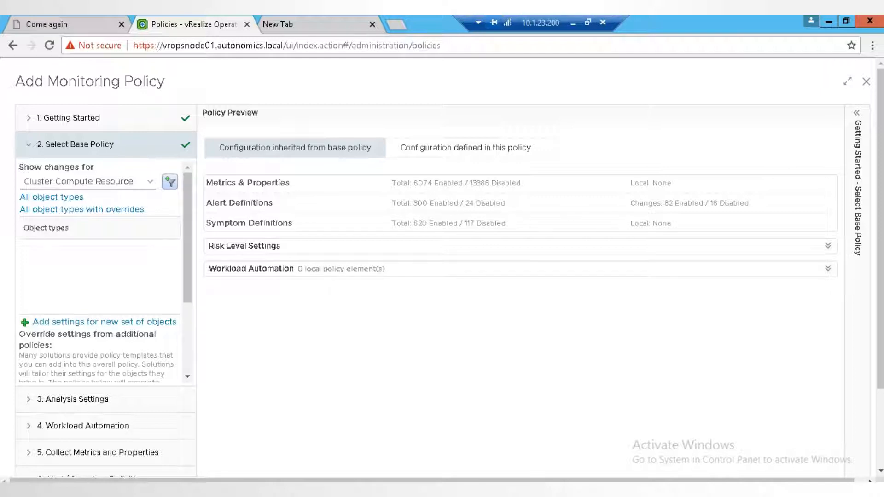
- Add Cluster Compute Resource to the base policy preview and analysis settings, unlock Time Remaining Calculations, and expand the cluster's analysis settings
{"action": "left_click", "coordinate": [170, 182]}
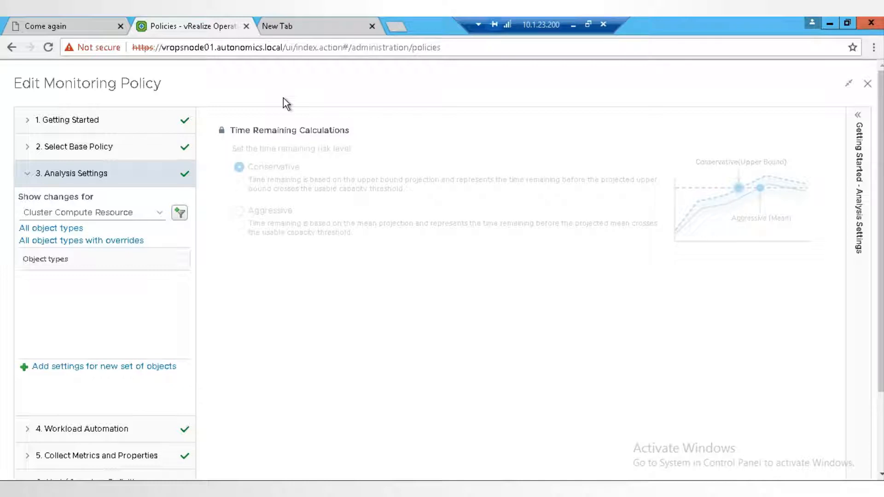
{"action": "left_click", "coordinate": [222, 131]}
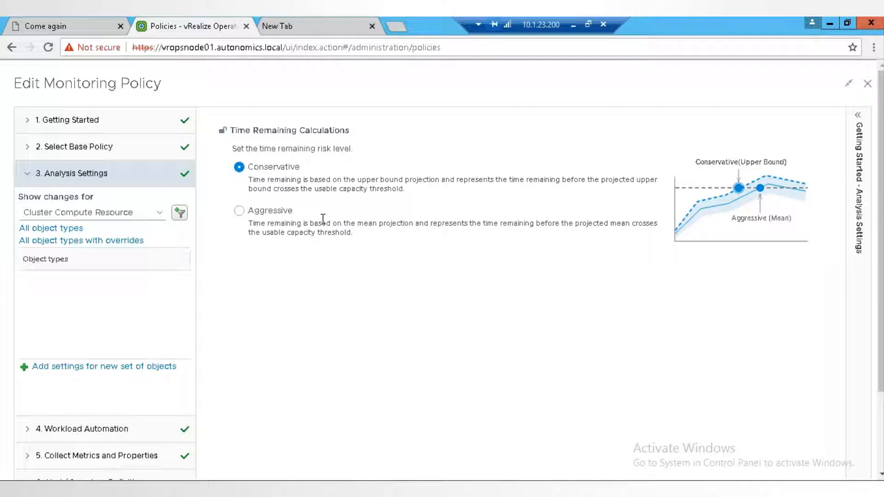
{"action": "left_click", "coordinate": [180, 213]}
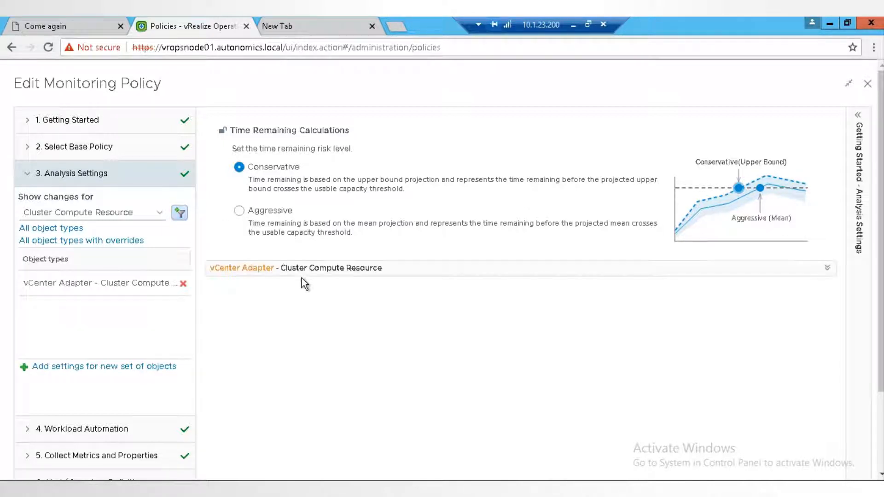
{"action": "left_click", "coordinate": [302, 276]}
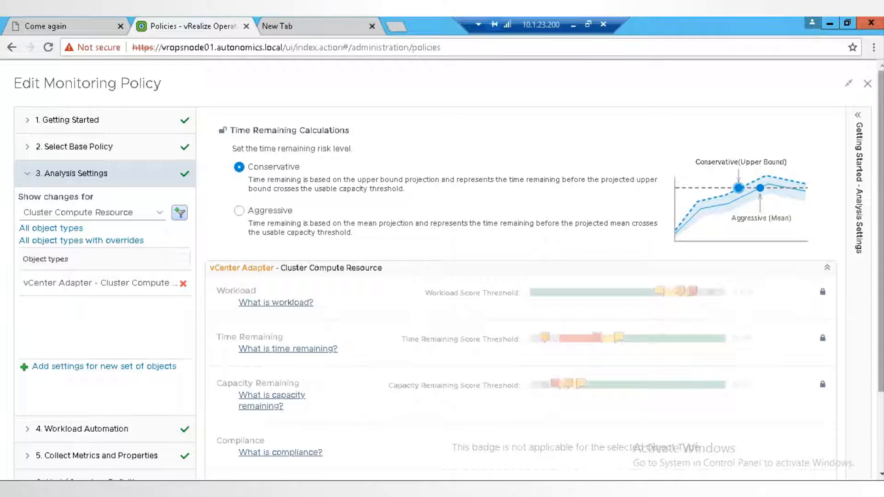
{"action": "scroll", "coordinate": [506, 276], "scroll_direction": "down", "scroll_amount": 2}
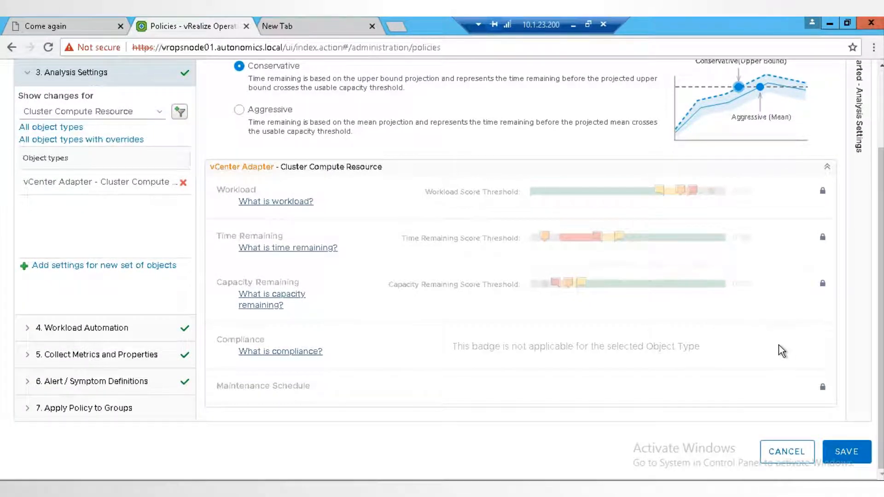
- Unlock the cluster's Workload, Time Remaining, Capacity Remaining and Maintenance Schedule settings, slightly lowering the yellow Workload score threshold
{"action": "left_click", "coordinate": [822, 191]}
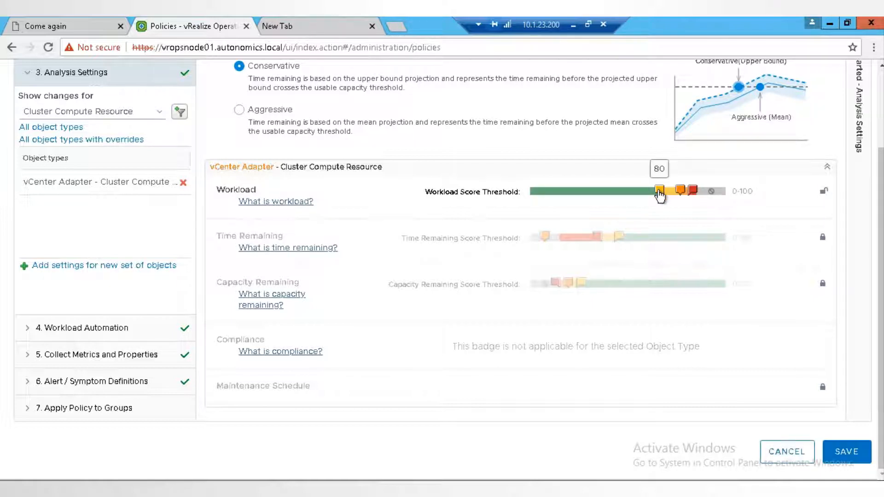
{"action": "left_click_drag", "start_coordinate": [628, 193], "coordinate": [651, 195]}
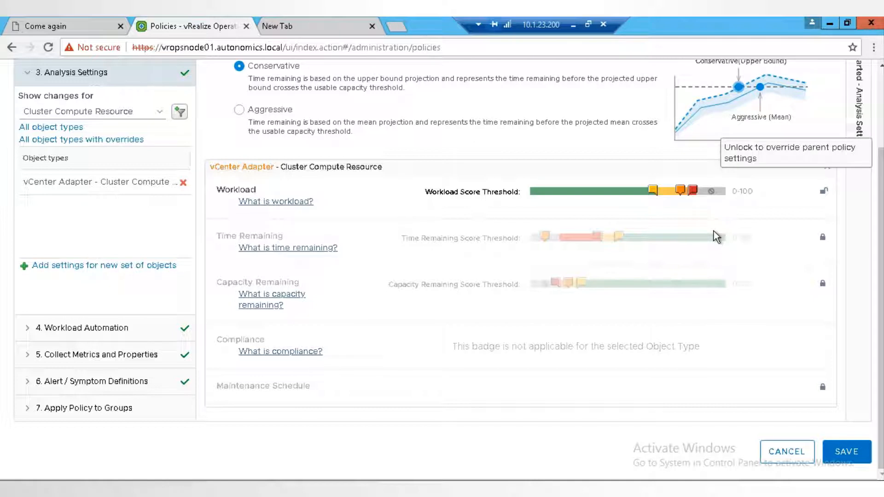
{"action": "left_click", "coordinate": [823, 240]}
{"action": "left_click", "coordinate": [824, 285]}
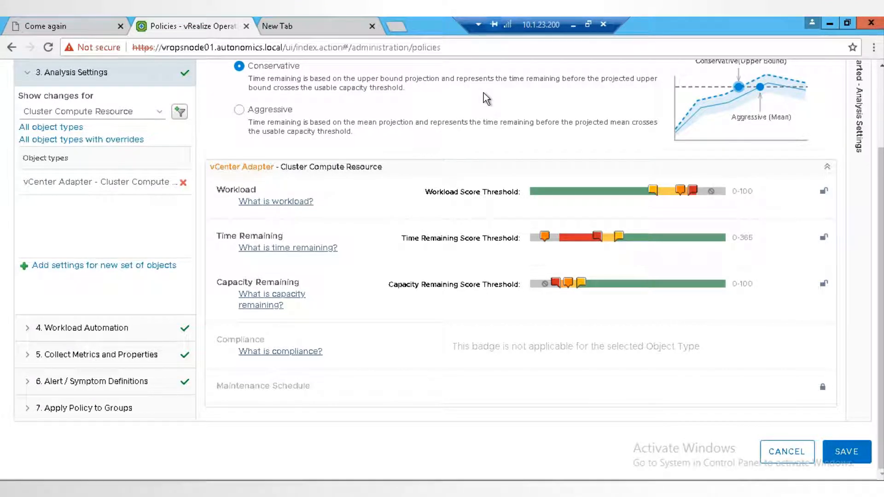
{"action": "left_click", "coordinate": [824, 391]}
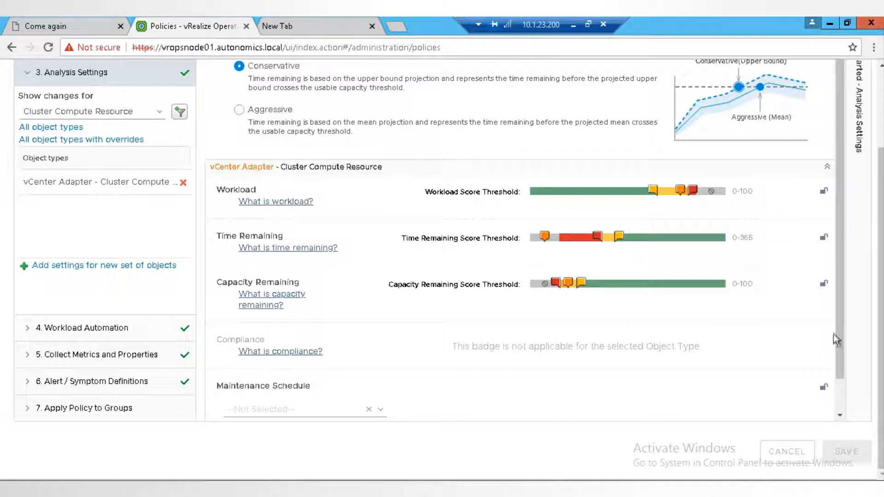
{"action": "left_click_drag", "start_coordinate": [837, 340], "coordinate": [837, 396]}
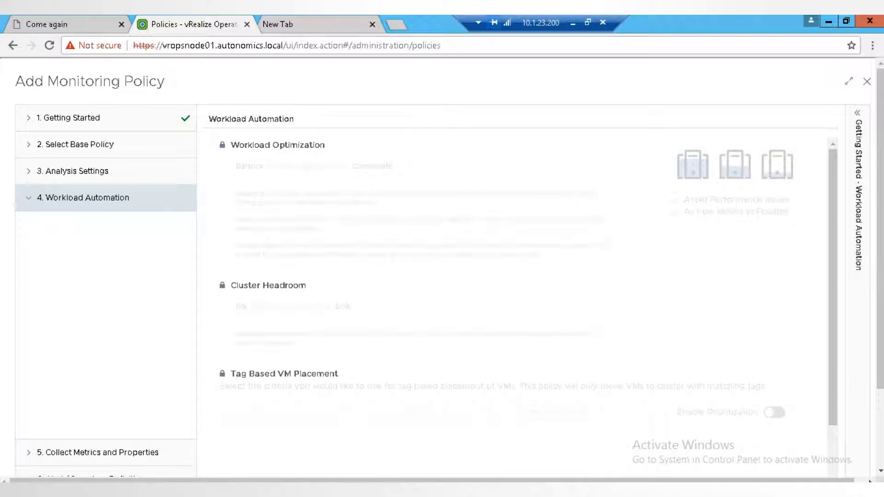
- Unlock Workload Optimization, try the Balance and Consolidate extremes, and set the level midway between them
{"action": "left_click", "coordinate": [222, 145]}
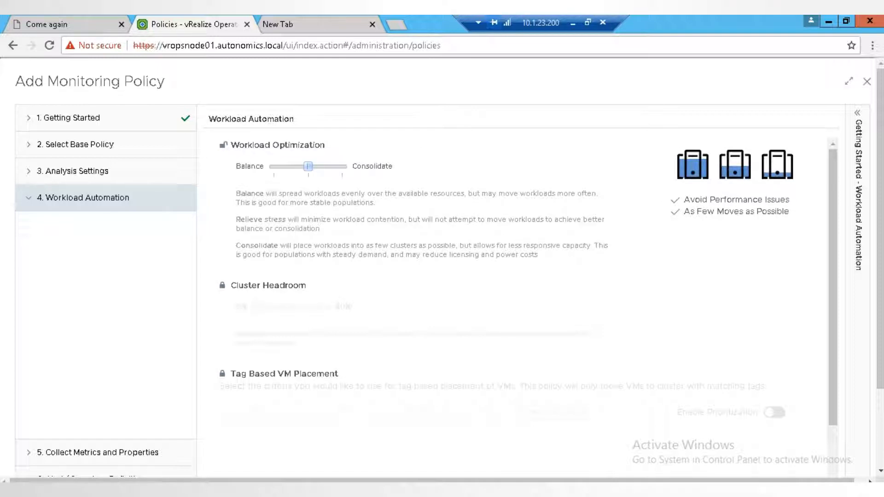
{"action": "left_click", "coordinate": [274, 167]}
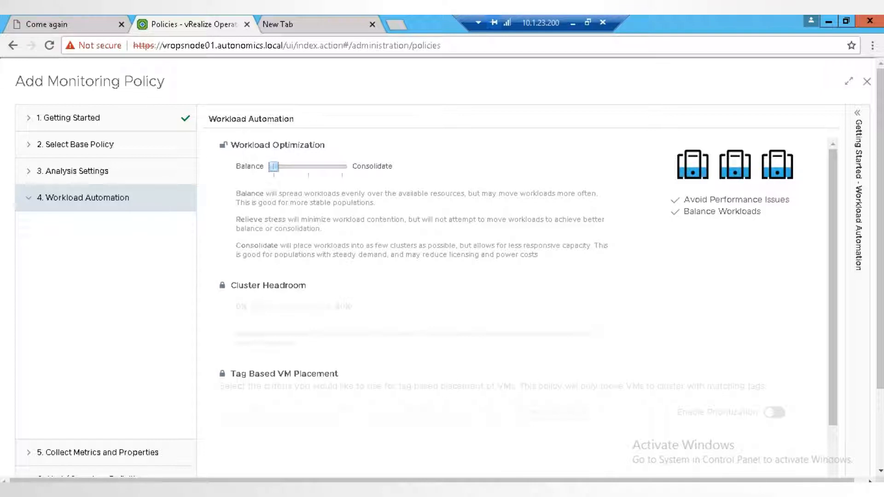
{"action": "left_click", "coordinate": [342, 167]}
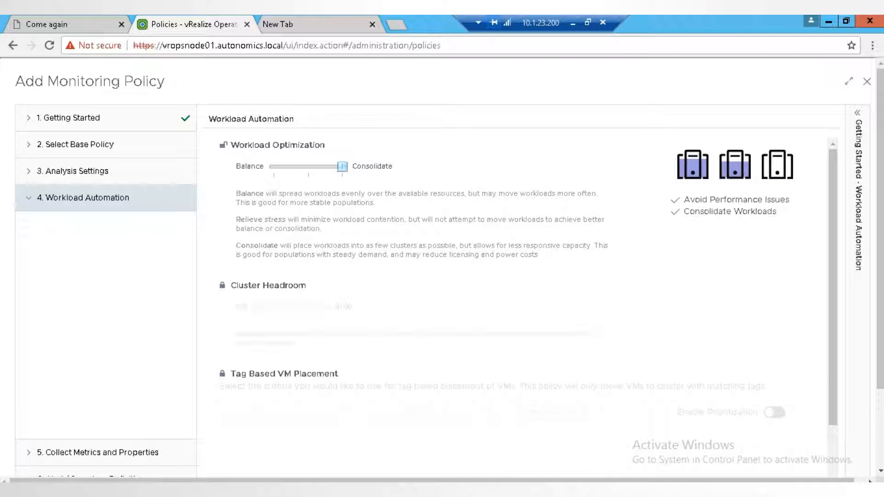
{"action": "key", "text": "Left"}
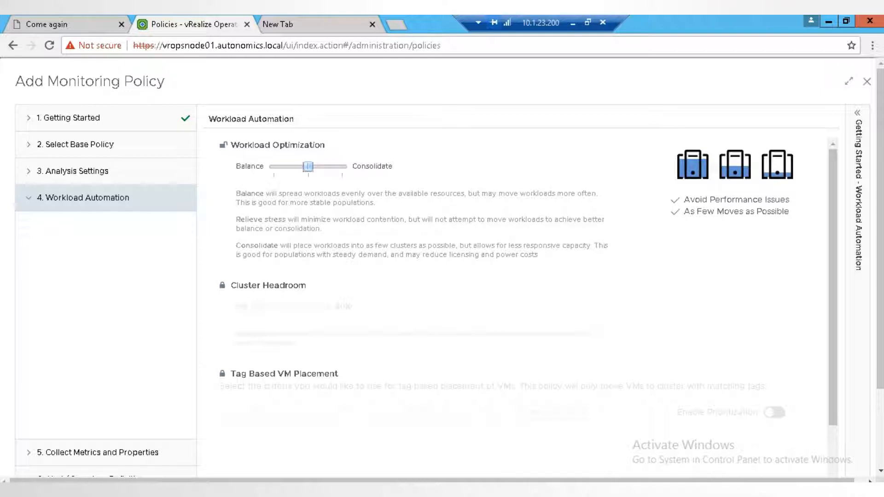
- Unlock Cluster Headroom, set it to 50%, and unlock Tag Based VM Placement
{"action": "left_click", "coordinate": [223, 285]}
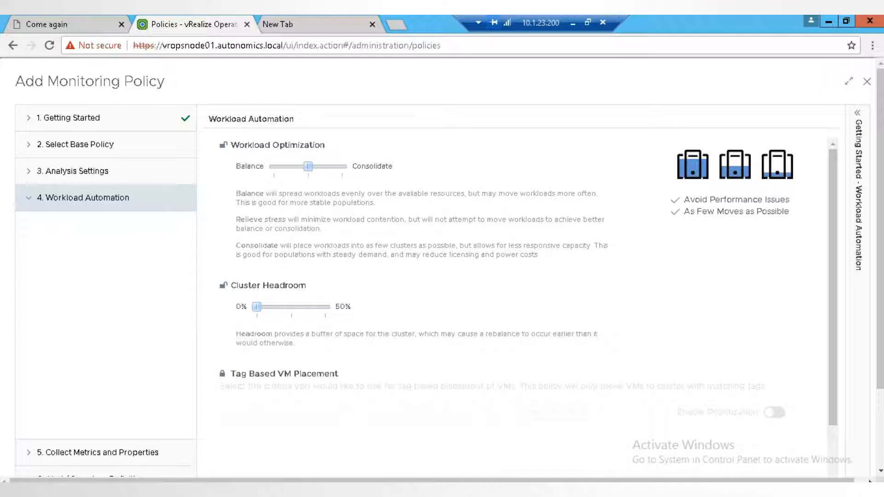
{"action": "left_click_drag", "start_coordinate": [256, 307], "coordinate": [326, 307]}
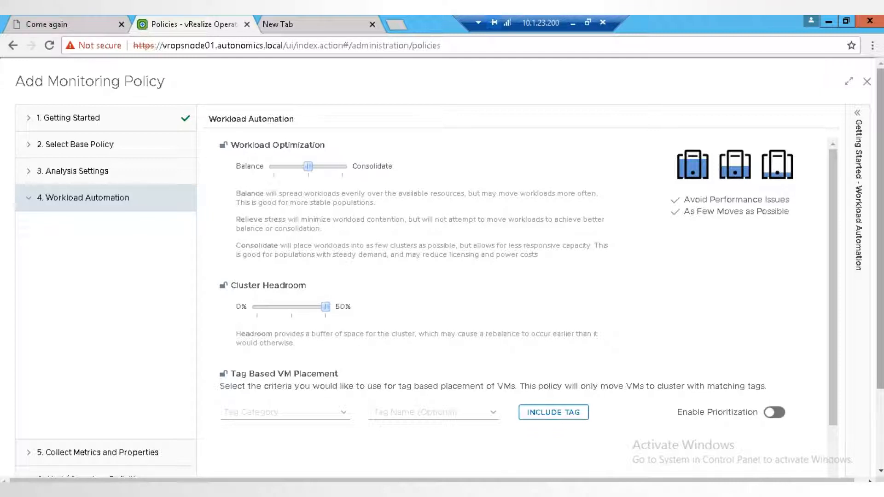
{"action": "scroll", "coordinate": [442, 267], "scroll_direction": "down", "scroll_amount": 2}
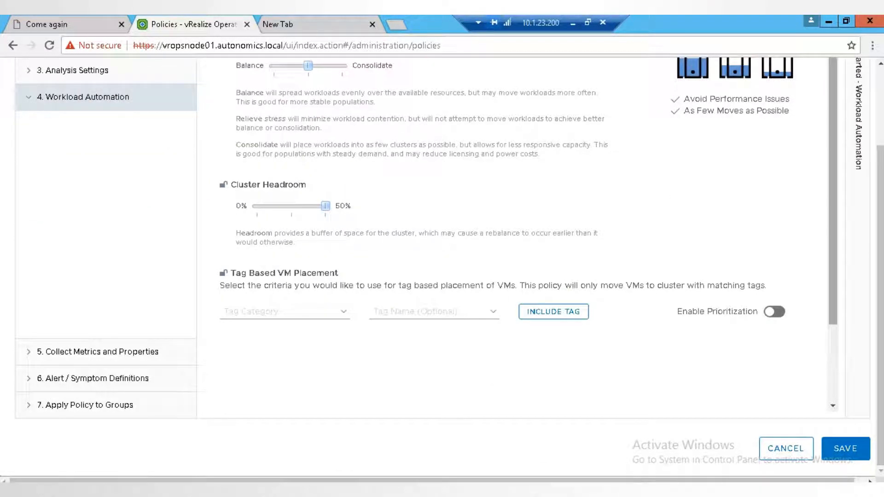
{"action": "scroll", "coordinate": [516, 235], "scroll_direction": "down", "scroll_amount": 2}
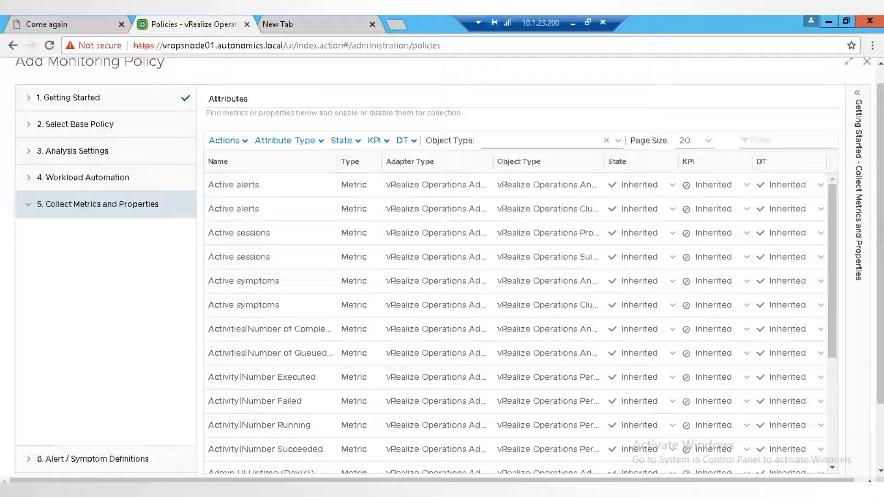
- Filter the attributes for metric and property collection by the Virtual Machine object type
{"action": "left_click", "coordinate": [541, 140]}
{"action": "type", "text": "virtual machine"}
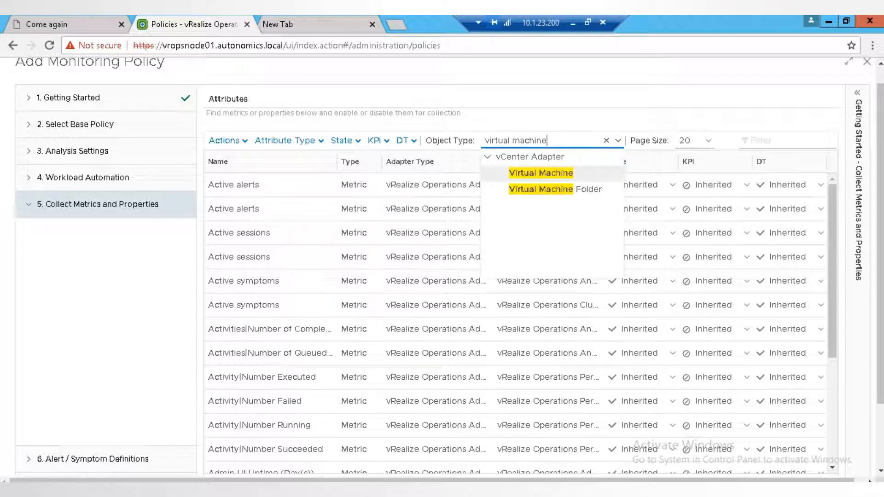
{"action": "key", "text": "Return"}
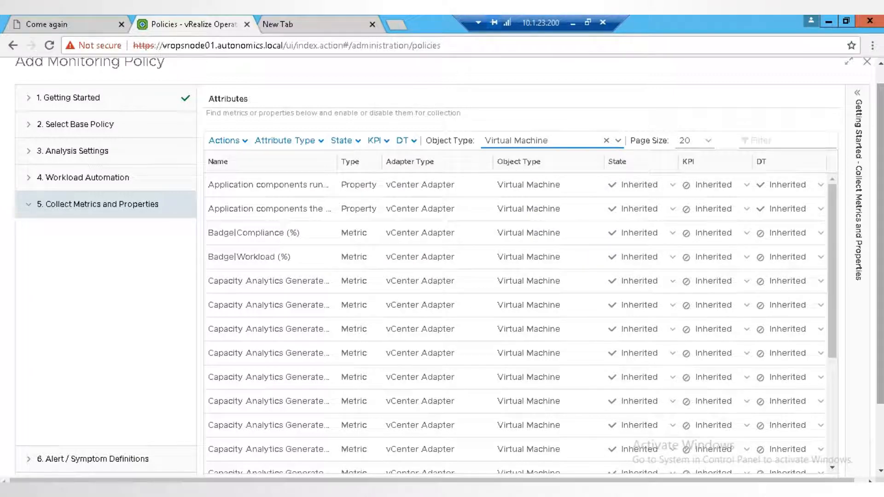
{"action": "scroll", "coordinate": [442, 267], "scroll_direction": "down", "scroll_amount": 1}
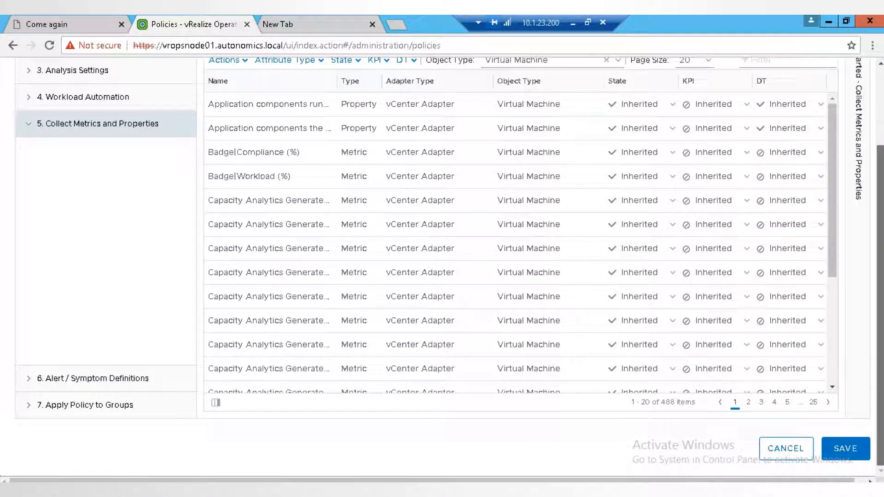
{"action": "left_click_drag", "start_coordinate": [880, 304], "coordinate": [880, 227]}
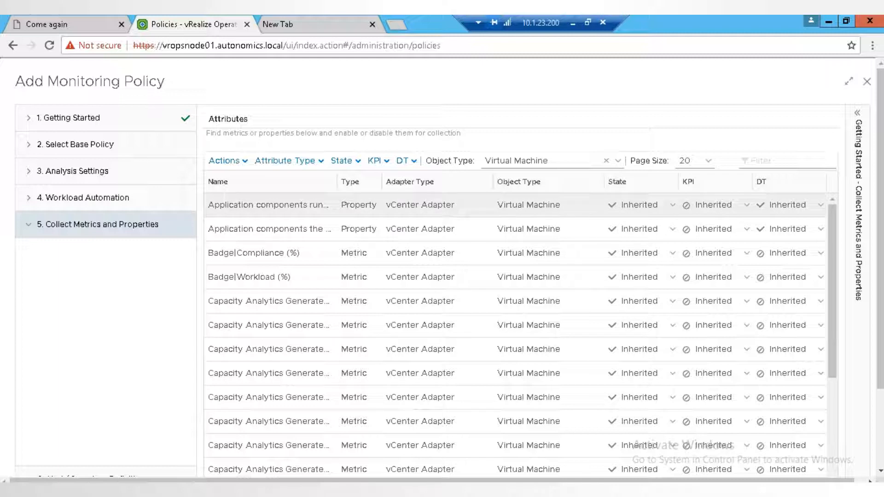
- Look at the State and DT choices for the first virtual machine application components attribute
{"action": "left_click", "coordinate": [644, 205]}
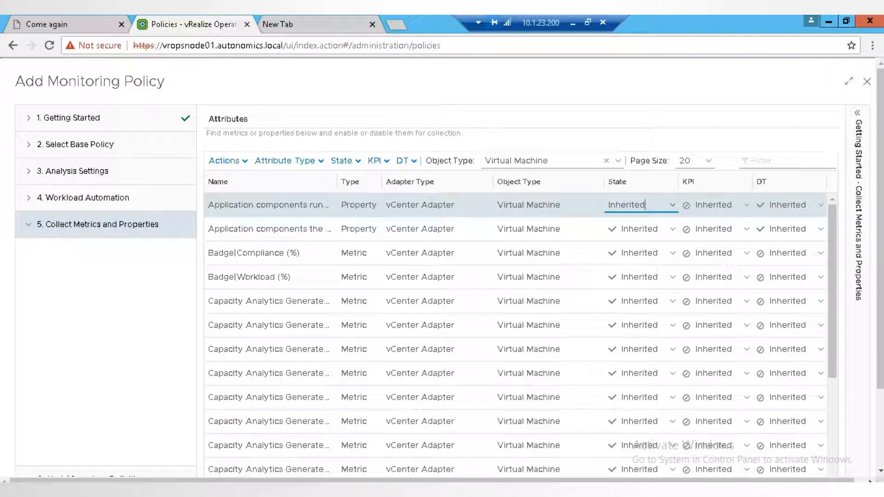
{"action": "left_click", "coordinate": [645, 205]}
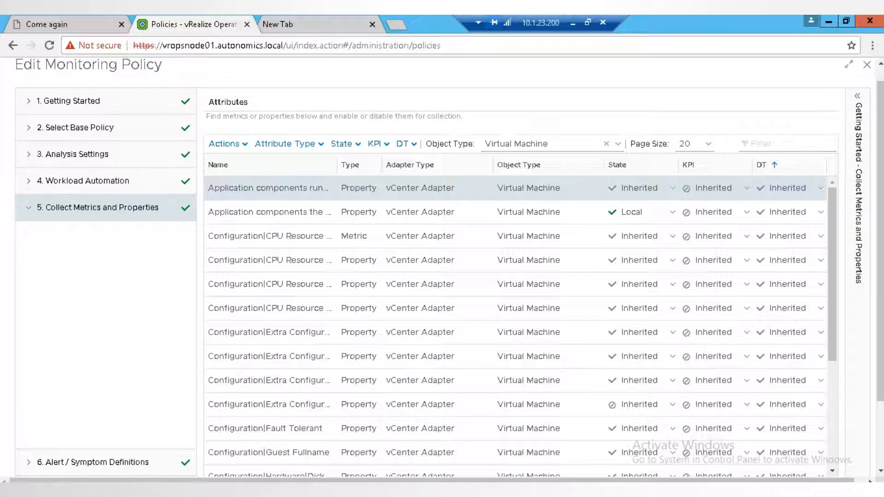
{"action": "left_click", "coordinate": [821, 188]}
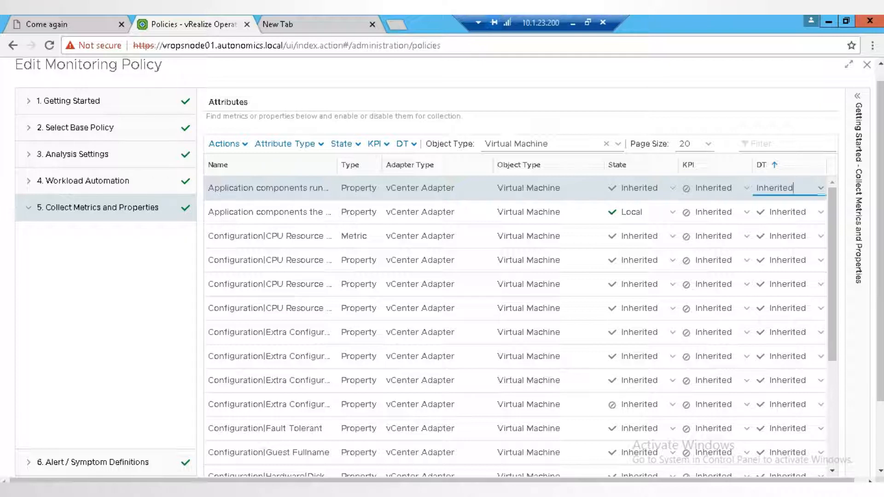
{"action": "left_click", "coordinate": [821, 189]}
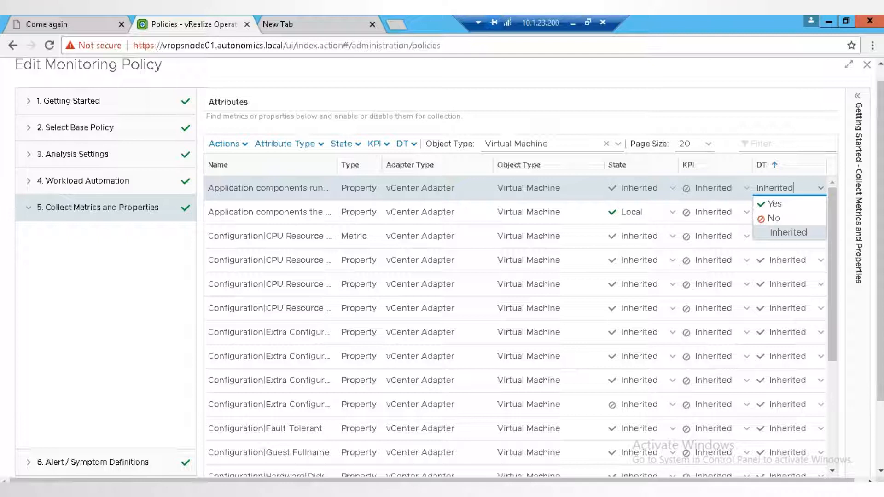
- Restrict the attribute state filter to locally enabled items, excluding locally disabled and both inherited states
{"action": "left_click", "coordinate": [346, 144]}
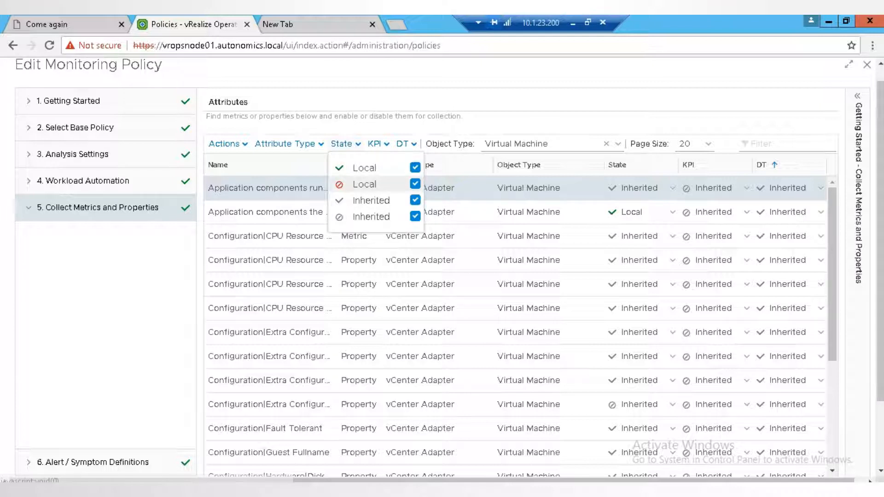
{"action": "left_click", "coordinate": [415, 183]}
{"action": "left_click", "coordinate": [415, 200]}
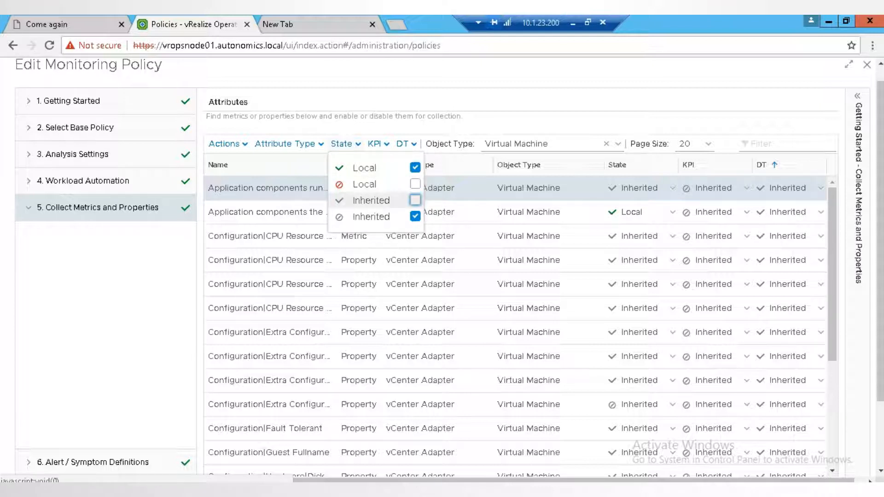
{"action": "left_click", "coordinate": [415, 216]}
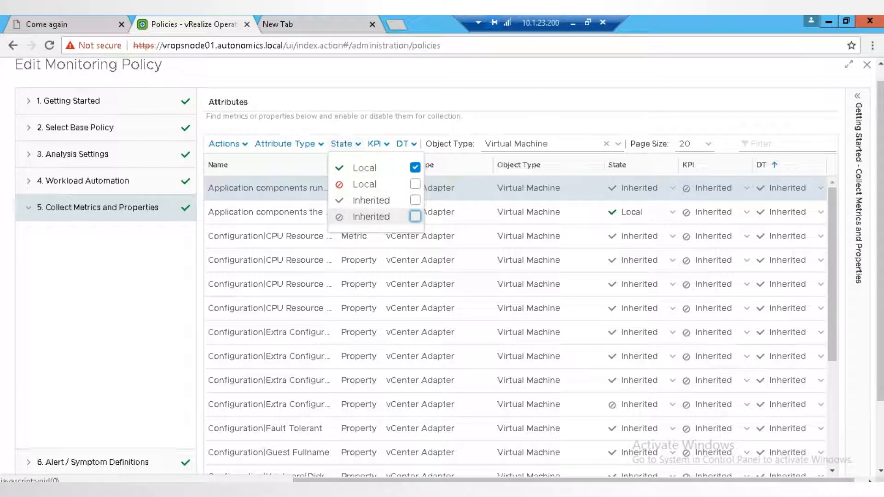
{"action": "key", "text": "Escape"}
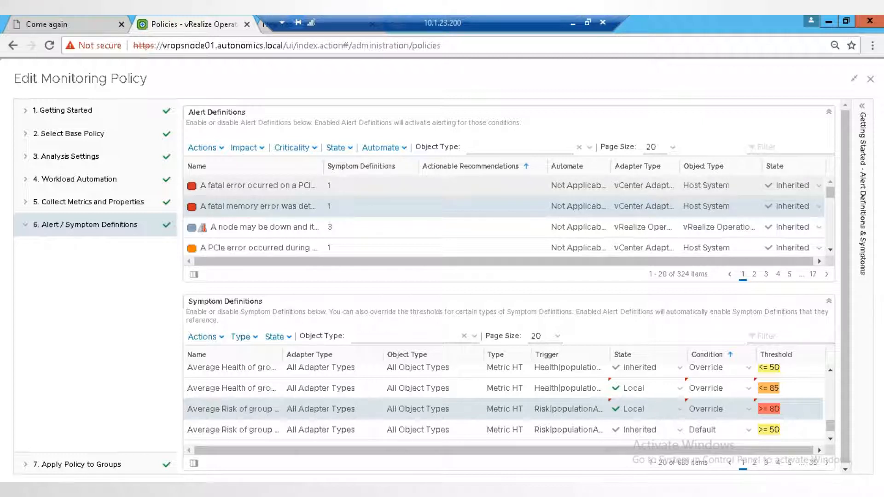
- Disable the host system alert definitions for the fatal PCI error and the fatal memory error locally
{"action": "left_click", "coordinate": [785, 186]}
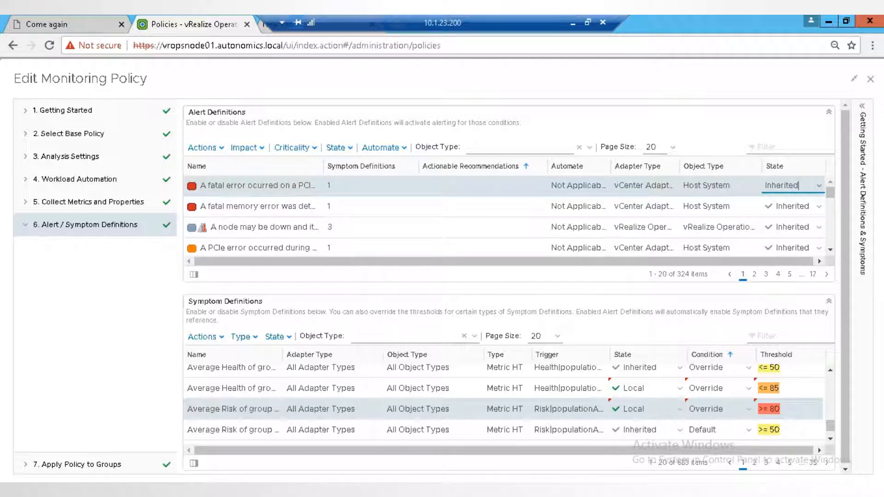
{"action": "left_click", "coordinate": [819, 186]}
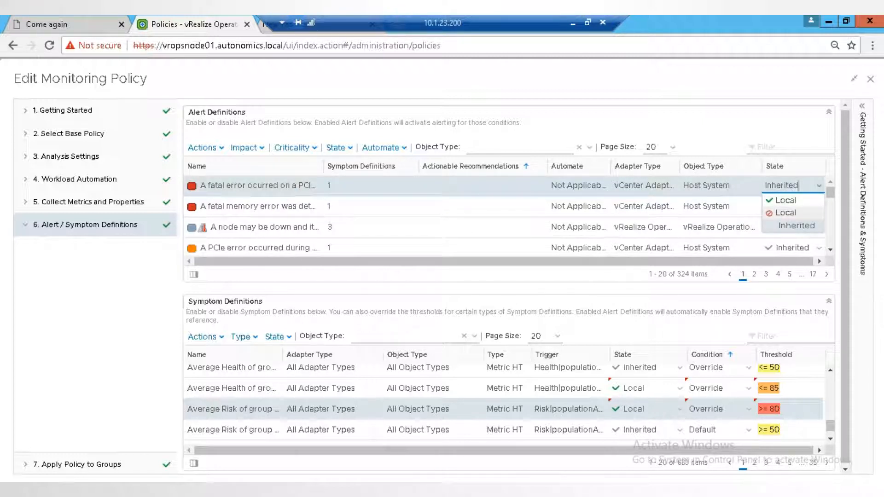
{"action": "left_click", "coordinate": [786, 213]}
{"action": "left_click", "coordinate": [792, 208]}
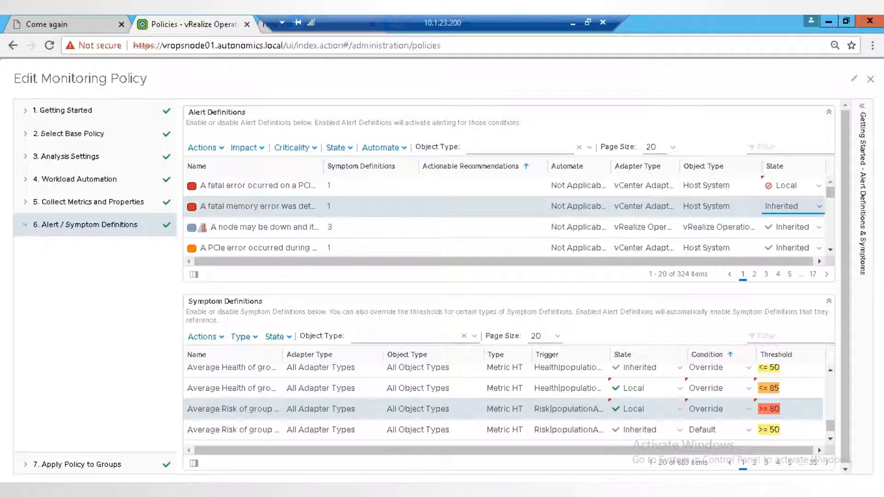
{"action": "left_click", "coordinate": [819, 207]}
{"action": "left_click", "coordinate": [788, 233]}
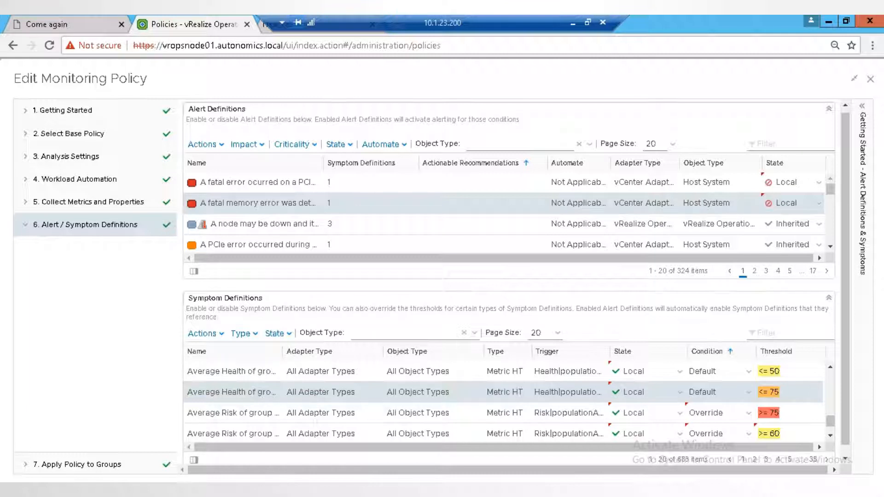
- Override the threshold of the symptom "Average Health of group members is starting to get low" to 80
{"action": "left_click", "coordinate": [749, 393]}
{"action": "left_click", "coordinate": [749, 392]}
{"action": "left_click", "coordinate": [707, 420]}
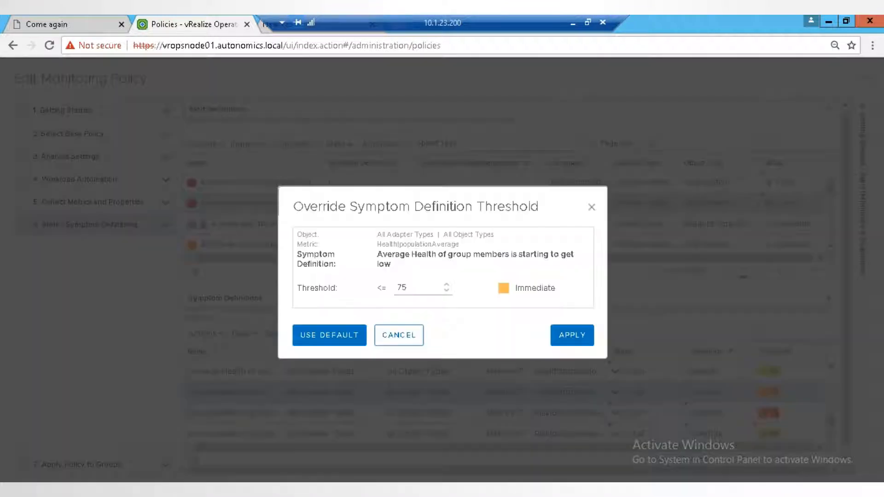
{"action": "left_click", "coordinate": [414, 288]}
{"action": "key", "text": "BackSpace"}
{"action": "key", "text": "BackSpace"}
{"action": "type", "text": "80"}
{"action": "left_click", "coordinate": [572, 335]}
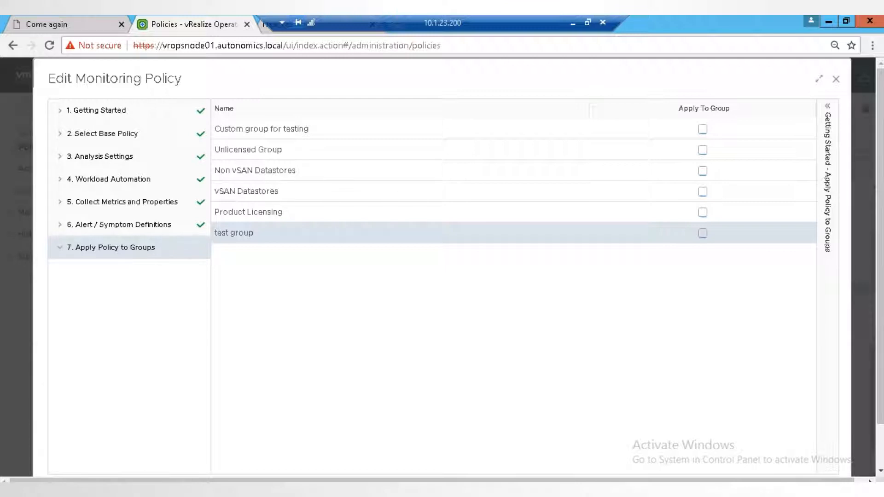
- Apply the policy to test group and save it
{"action": "left_click", "coordinate": [703, 233]}
{"action": "scroll", "coordinate": [702, 233], "scroll_direction": "down", "scroll_amount": 2}
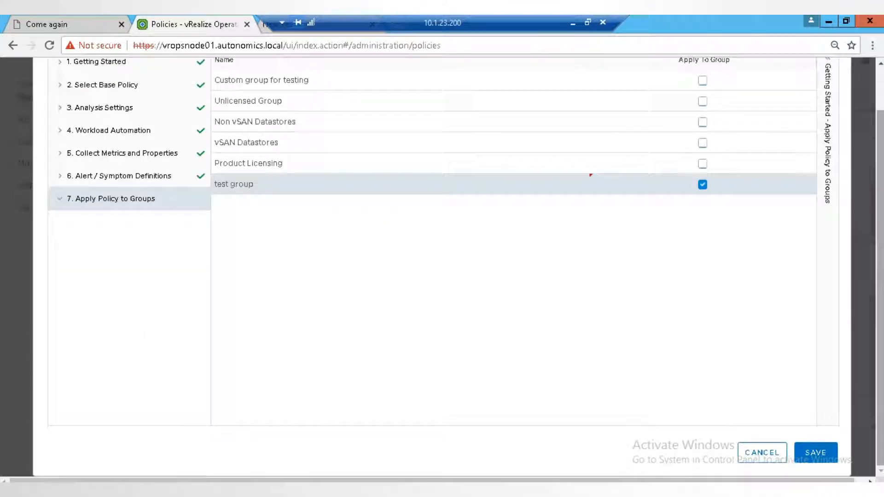
{"action": "left_click", "coordinate": [816, 450]}
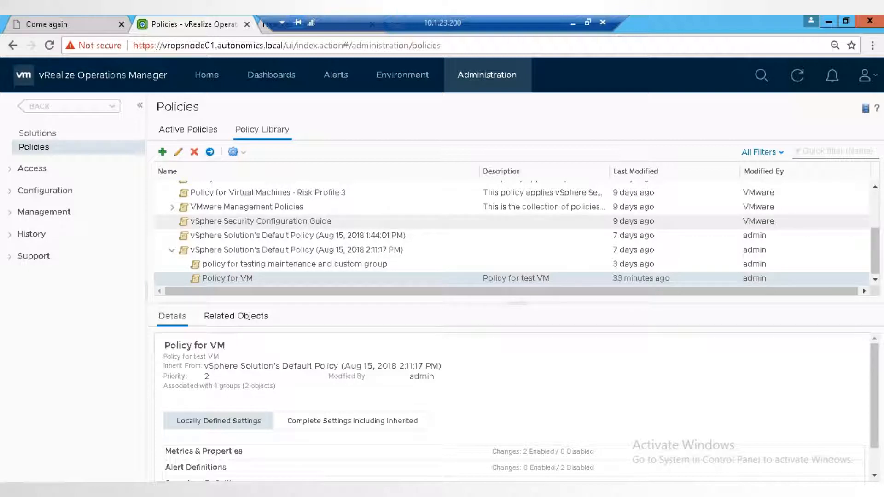
- Move Policy for VM to first priority among the active policies, above the policy for testing maintenance and custom group
{"action": "left_click", "coordinate": [187, 129]}
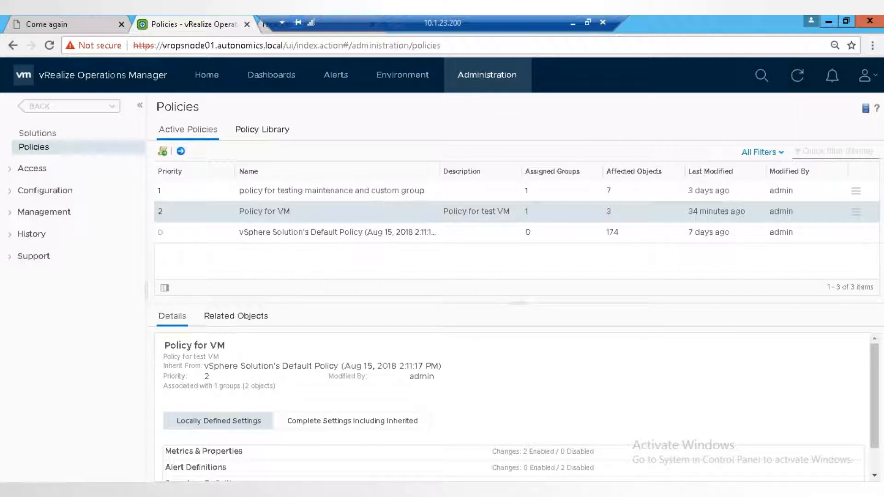
{"action": "left_click_drag", "start_coordinate": [265, 212], "coordinate": [274, 199]}
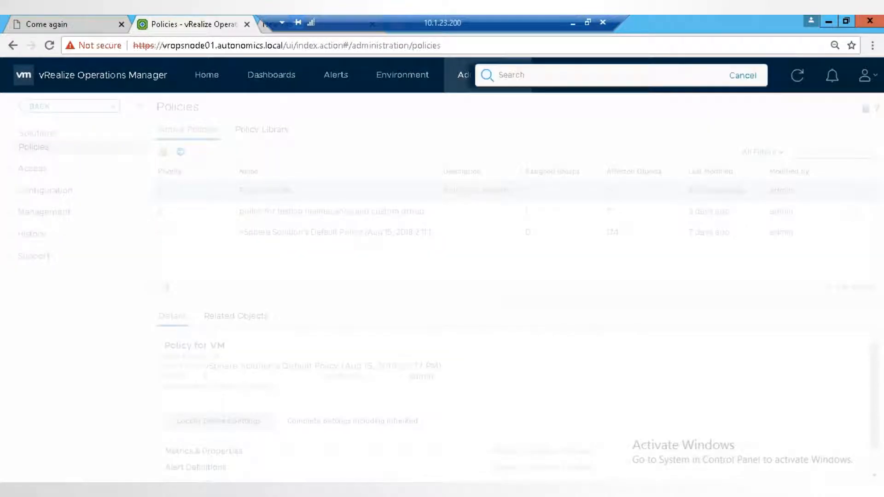
- Search the environment for "dc1" and open the virtual machine DC01-SDIDC1-48
{"action": "type", "text": "dc1"}
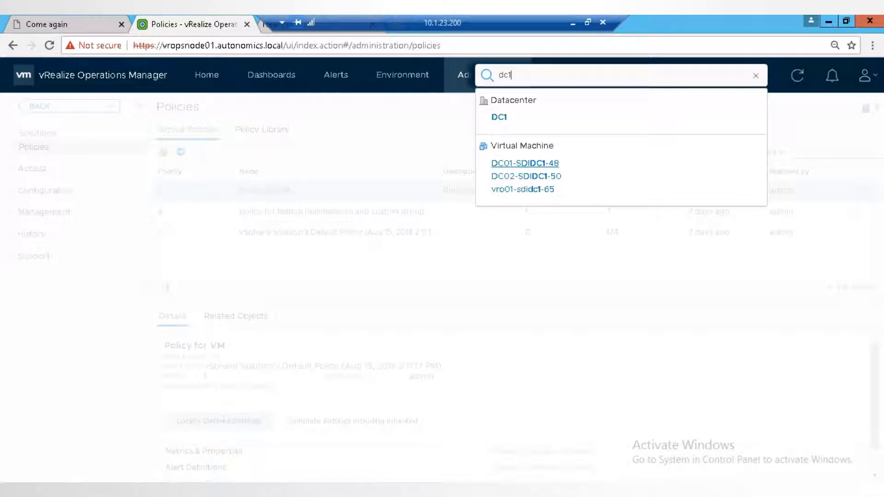
{"action": "left_click", "coordinate": [525, 163]}
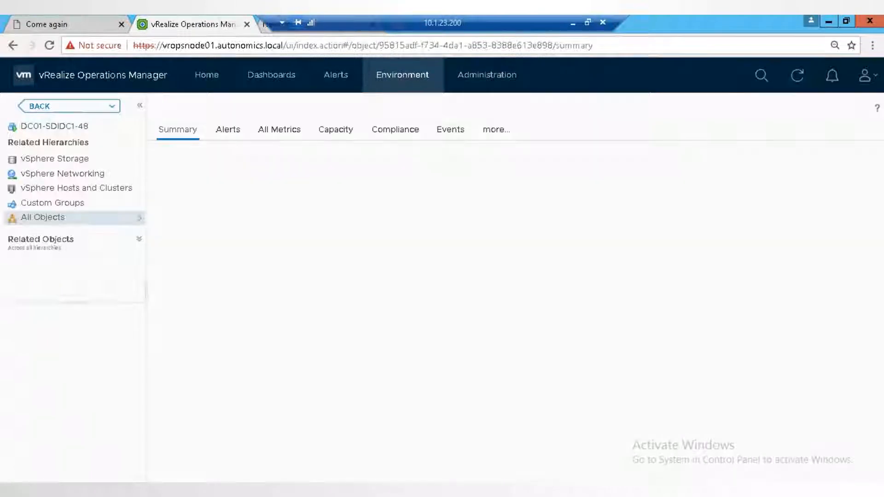